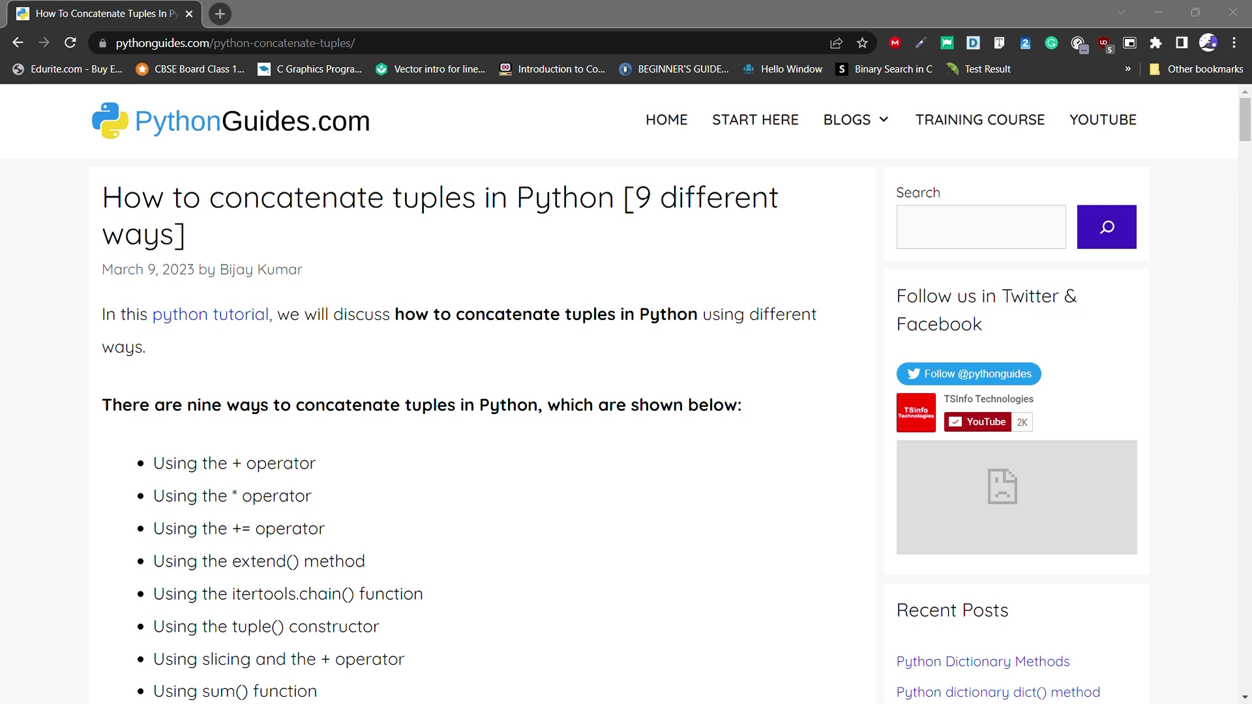
Select the address of the PythonGuides nine-method tuple-concatenation article.
key("ctrl+l")
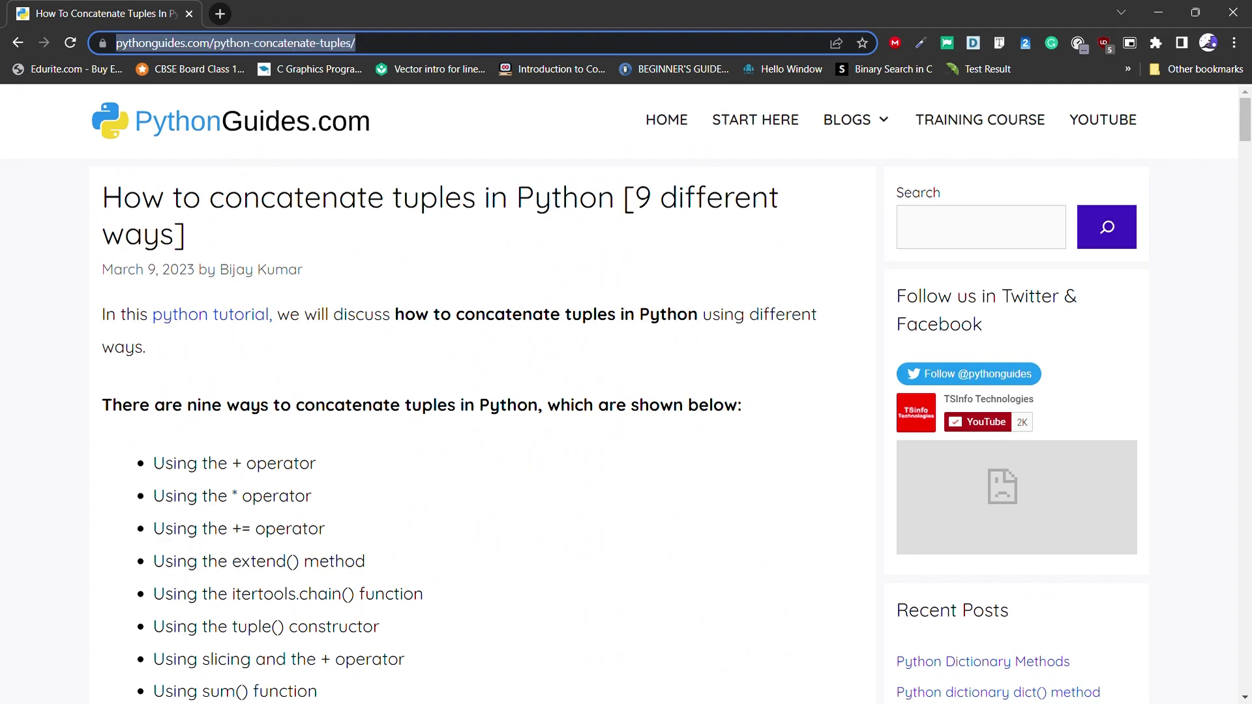